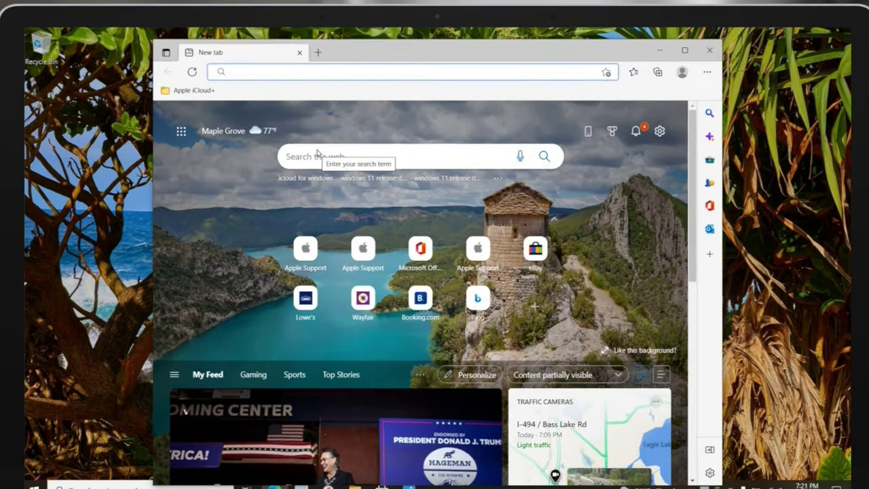
# Step: Search Bing for 'icloud' in Edge and open Apple Support's 'Download iCloud for Windows' page
pyautogui.write('icloud')
pyautogui.press('Return')
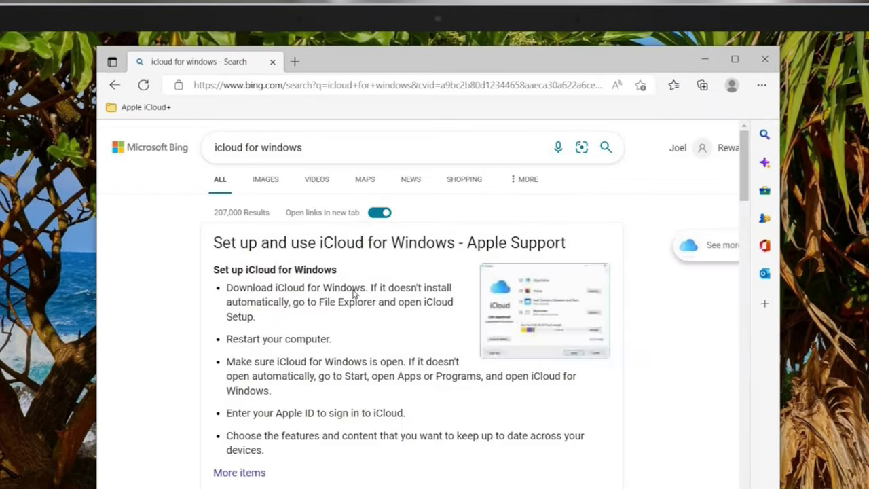
pyautogui.scroll(-4, 353, 293)
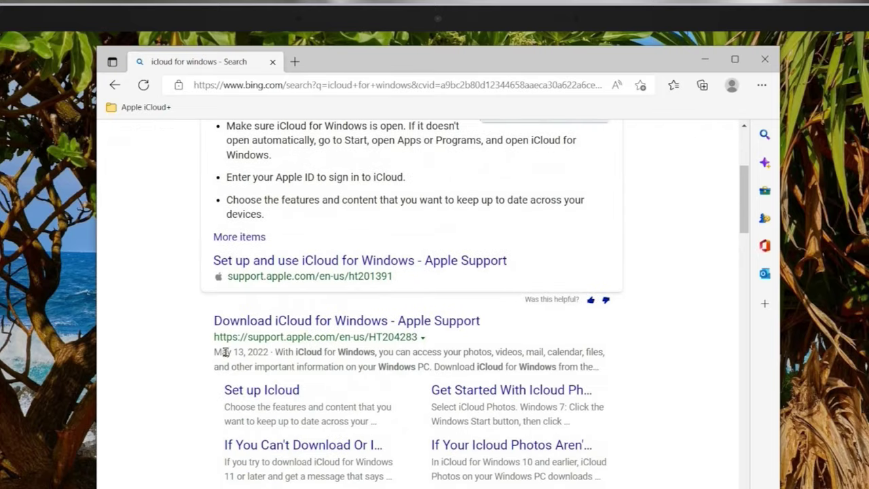
pyautogui.click(362, 320)
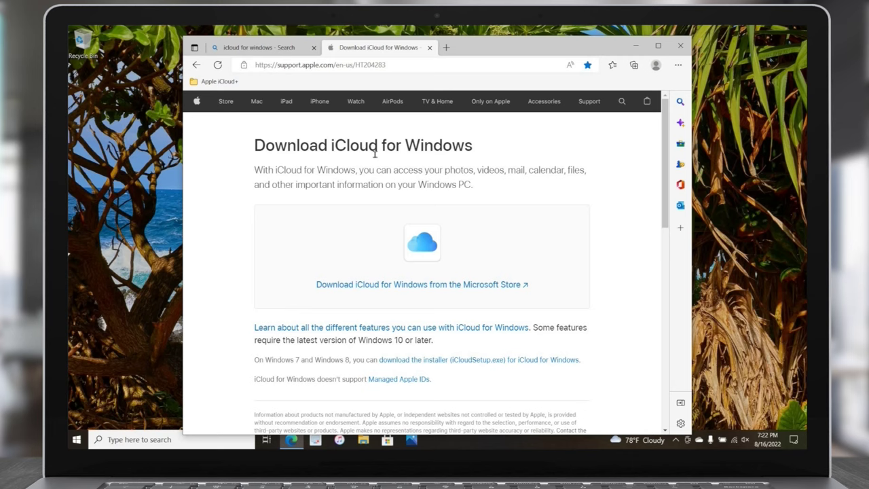
pyautogui.scroll(-1, 374, 153)
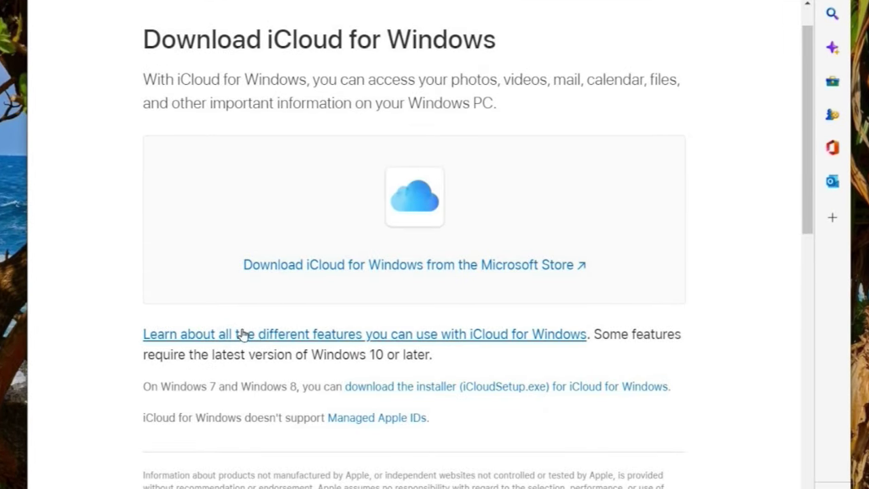
pyautogui.click(309, 337)
pyautogui.scroll(-1, 357, 302)
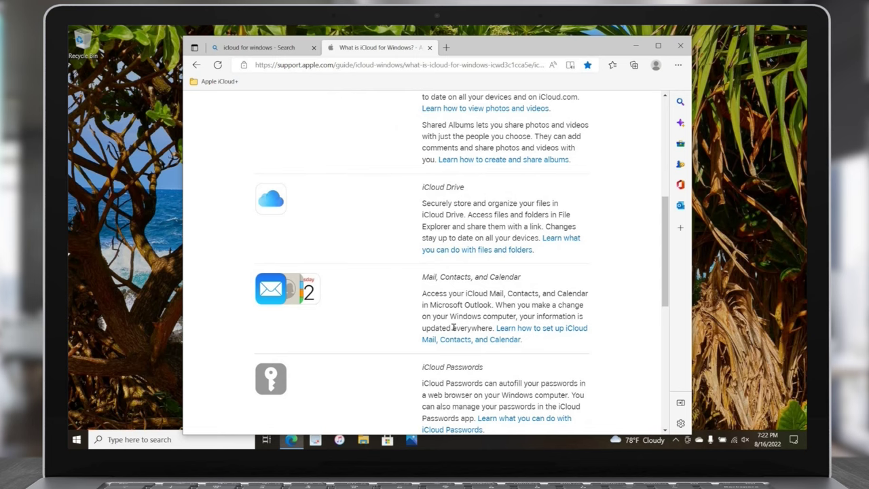
pyautogui.scroll(-5, 454, 327)
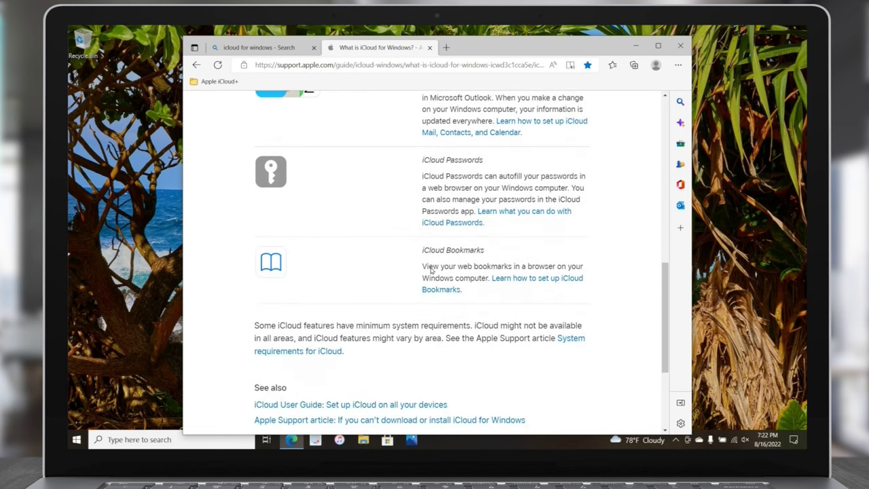
pyautogui.scroll(14, 430, 270)
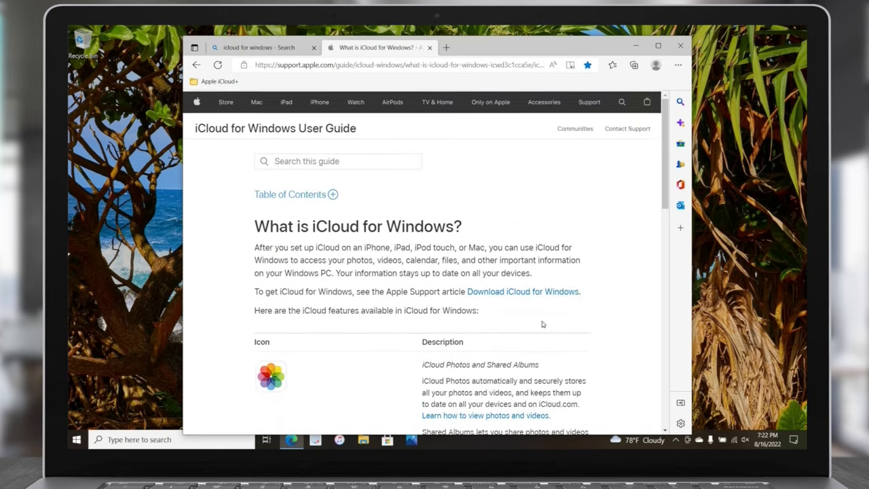
pyautogui.click(523, 291)
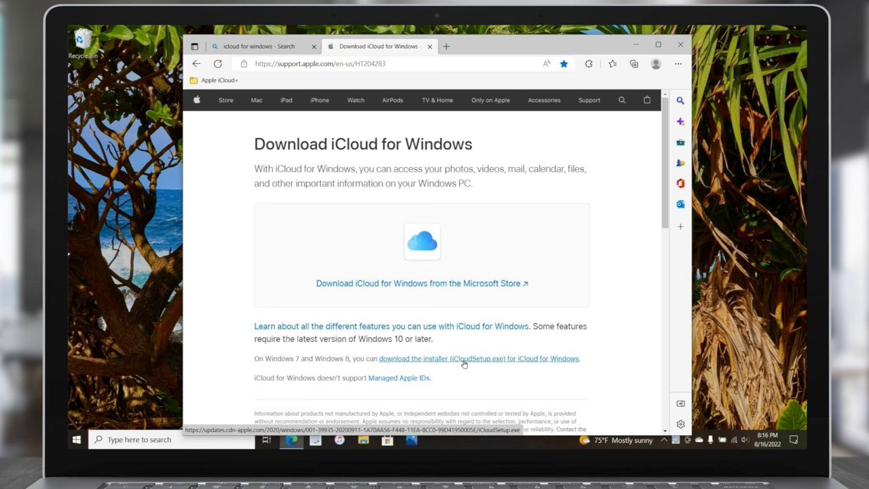
# Step: Download the 154 MB iCloudSetup.exe installer from the Apple Support page
pyautogui.click(426, 358)
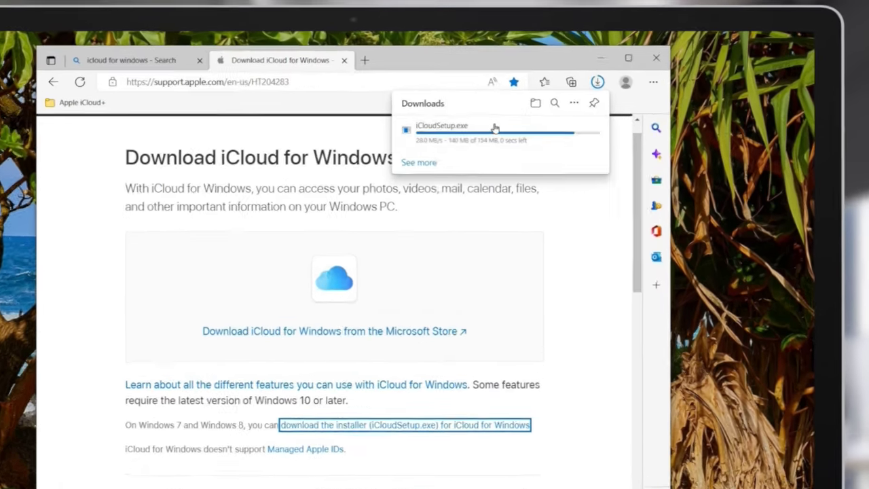
pyautogui.moveTo(559, 123)
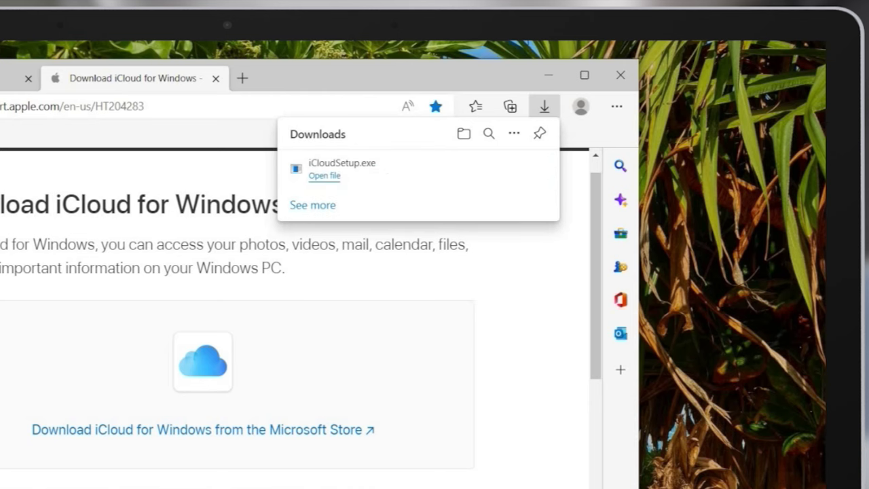
# Step: Minimize Edge, then run iCloudSetup from the Downloads folder and install iCloud for Windows
pyautogui.click(550, 78)
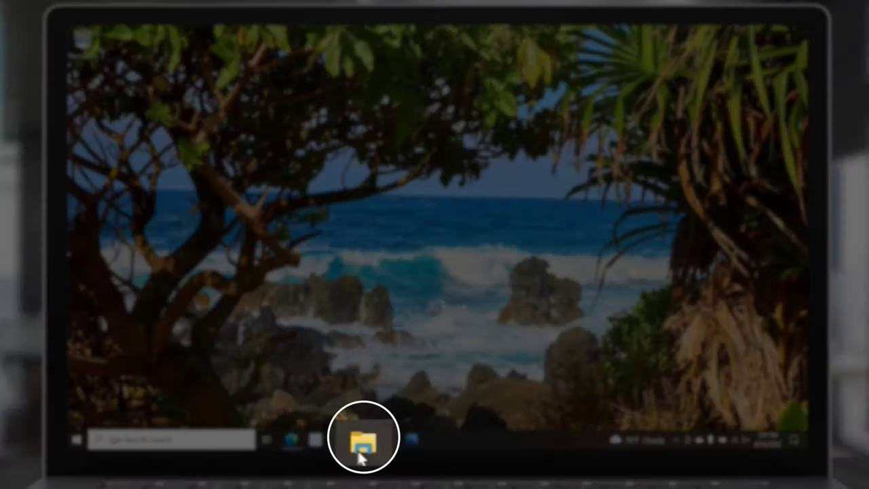
pyautogui.click(360, 453)
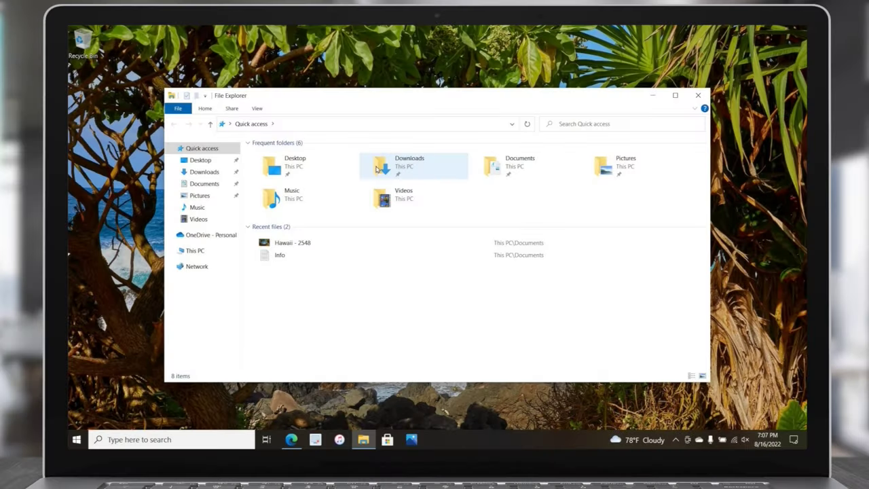
pyautogui.doubleClick(377, 168)
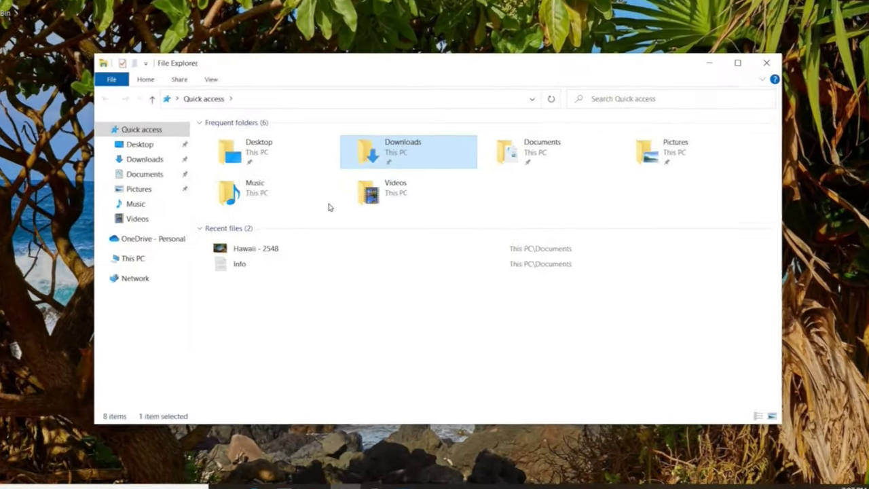
pyautogui.doubleClick(302, 167)
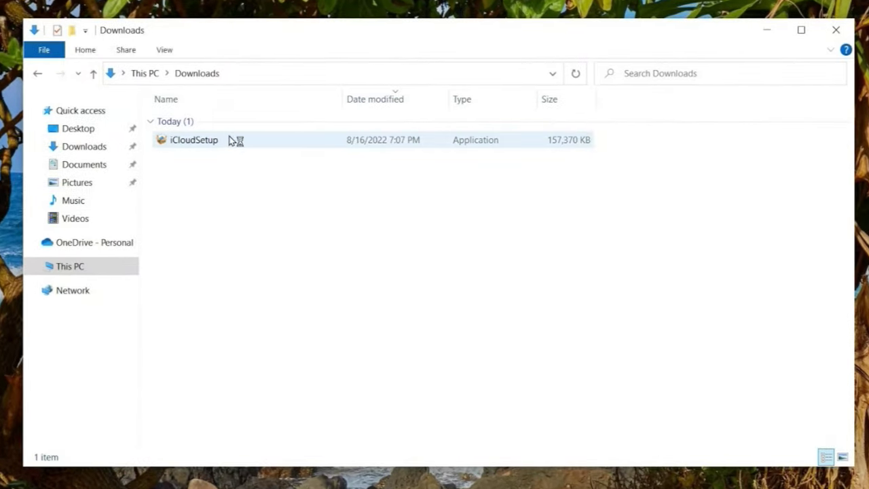
pyautogui.click(231, 140)
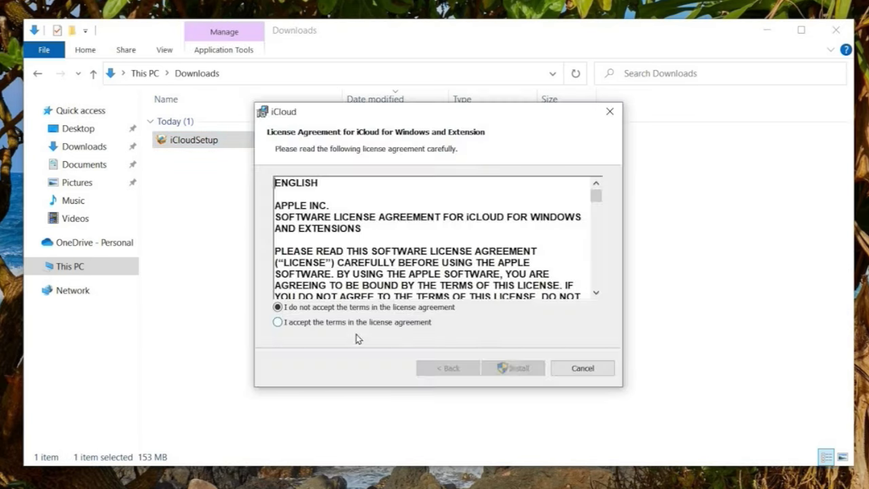
pyautogui.press('Return')
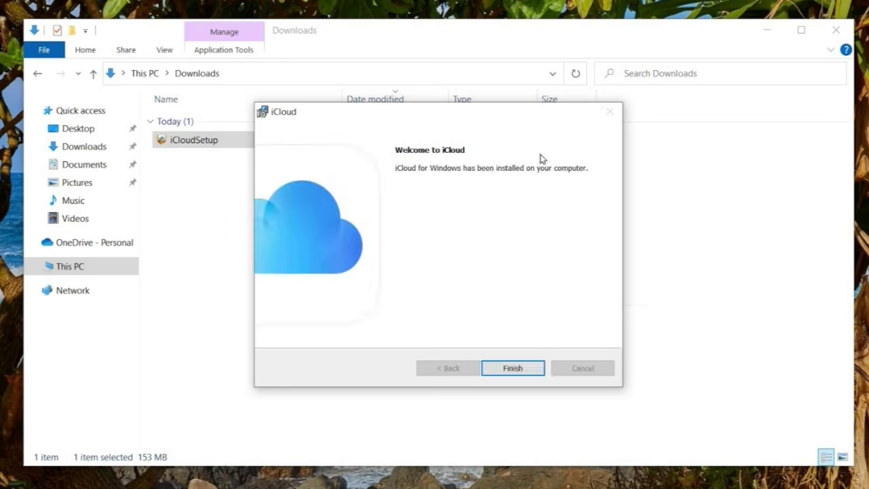
# Step: Finish the installer and expand the Start menu's iCloud folder showing iCloud, Photos, Mail, Notes, Reminders
pyautogui.click(514, 372)
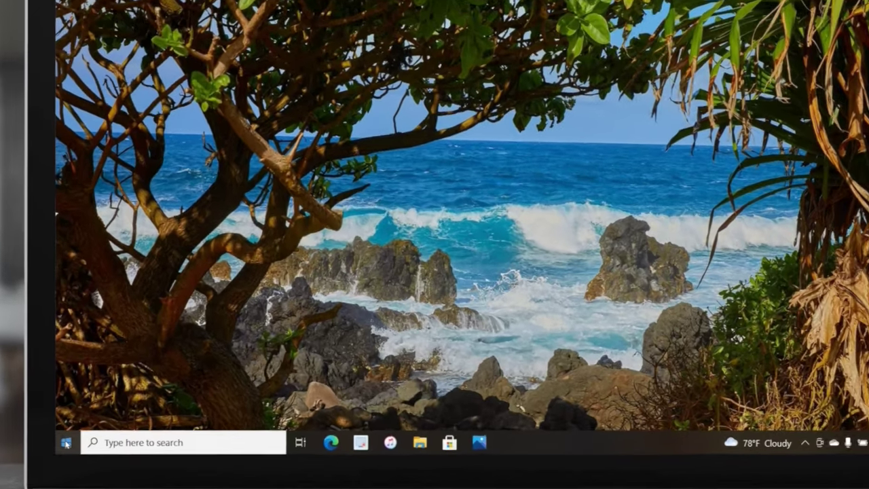
pyautogui.press('super')
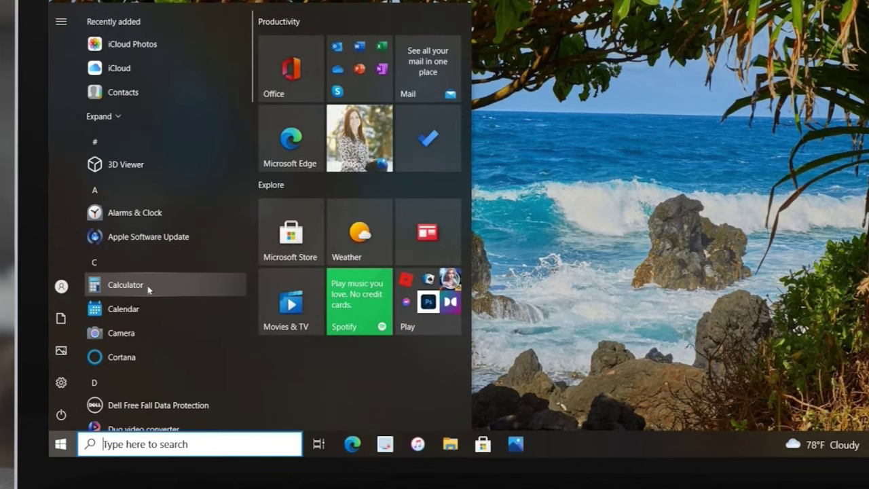
pyautogui.scroll(-3, 147, 289)
pyautogui.scroll(3, 122, 71)
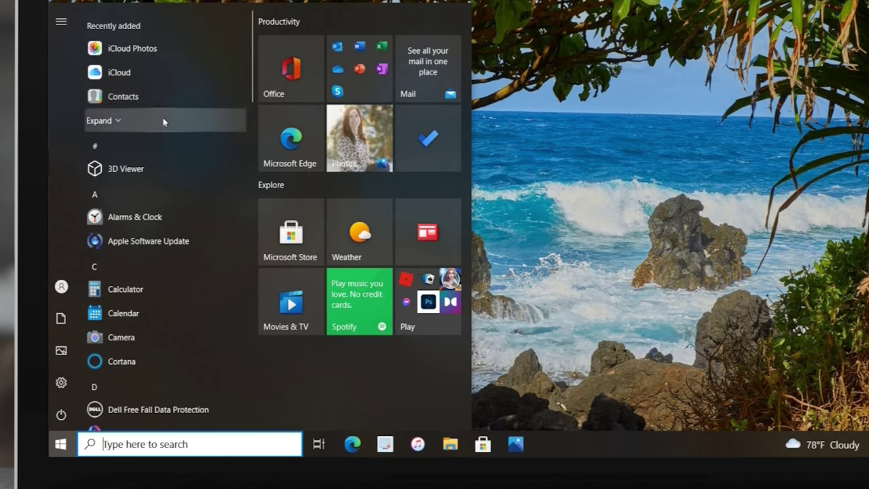
pyautogui.scroll(-5, 163, 122)
pyautogui.scroll(-1, 141, 136)
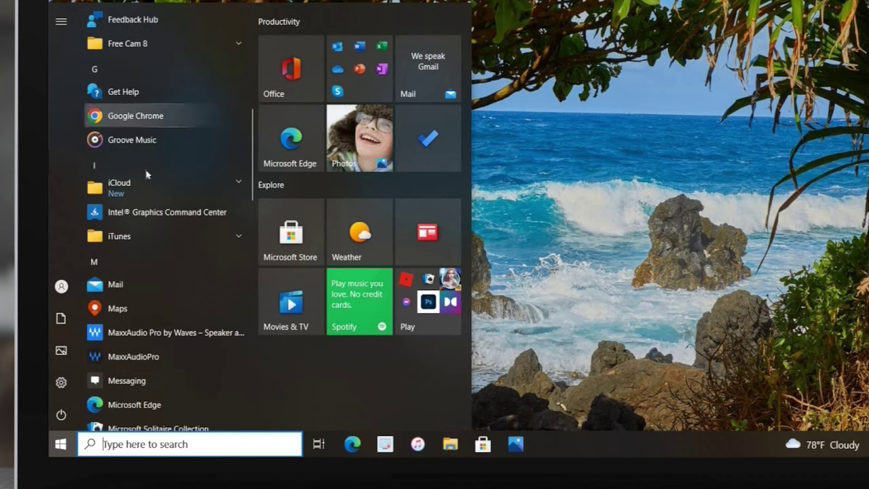
pyautogui.click(156, 187)
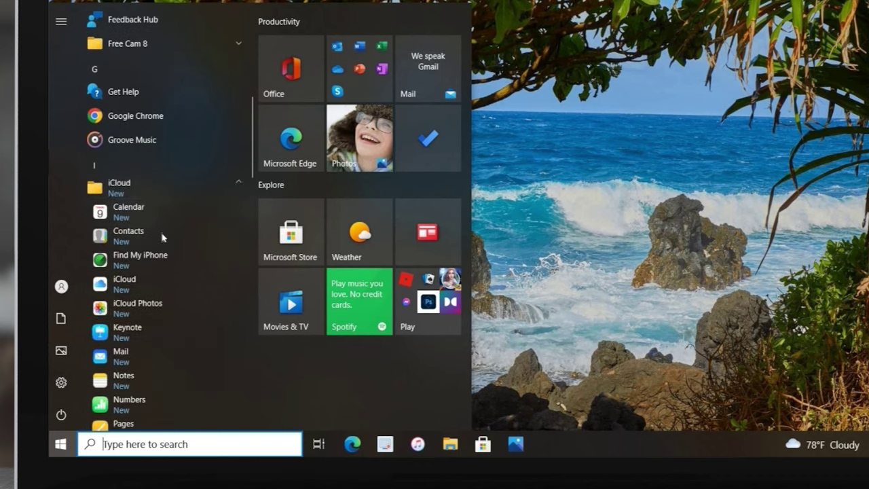
pyautogui.scroll(-3, 163, 238)
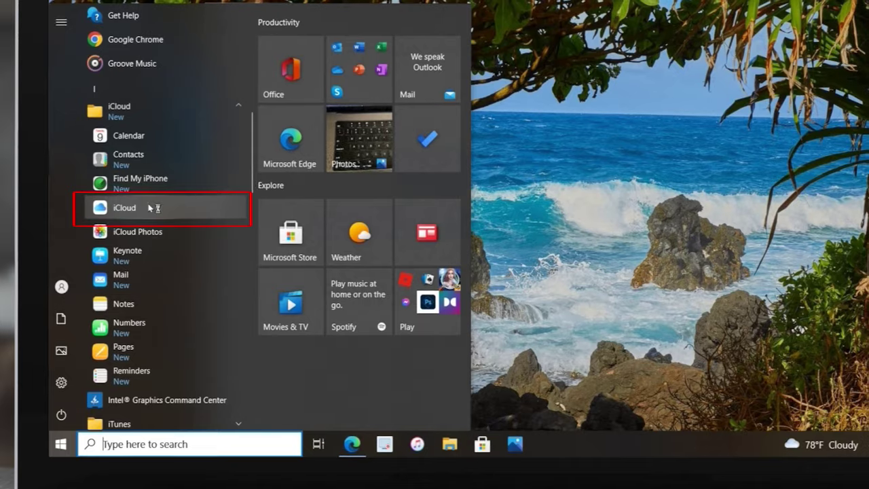
# Step: Launch iCloud and sign in with the Apple ID e-mail and account password
pyautogui.click(124, 207)
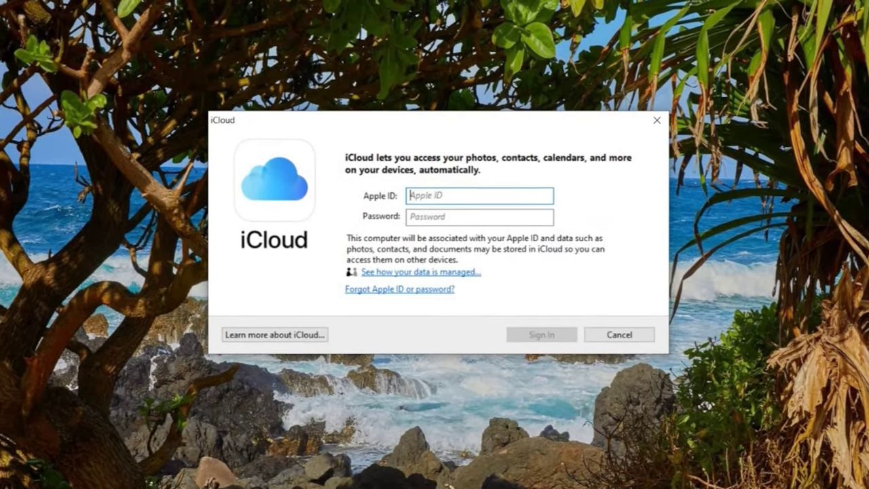
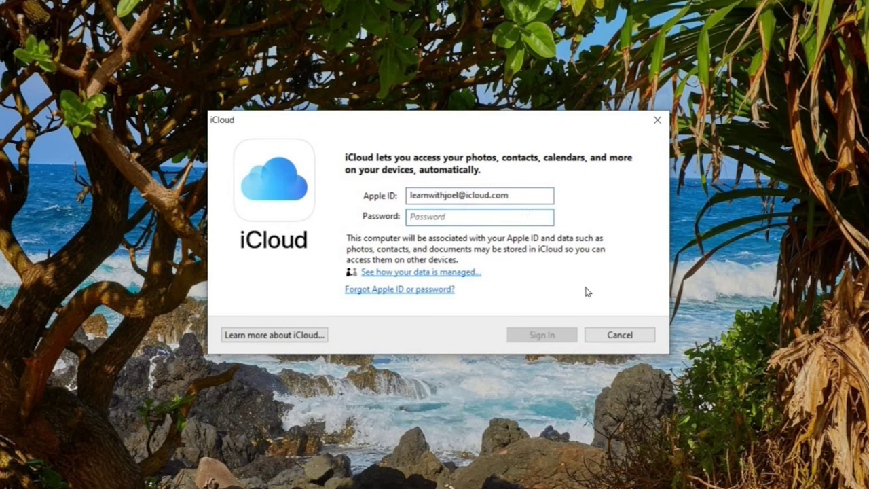
pyautogui.hotkey('ctrl', 'v')
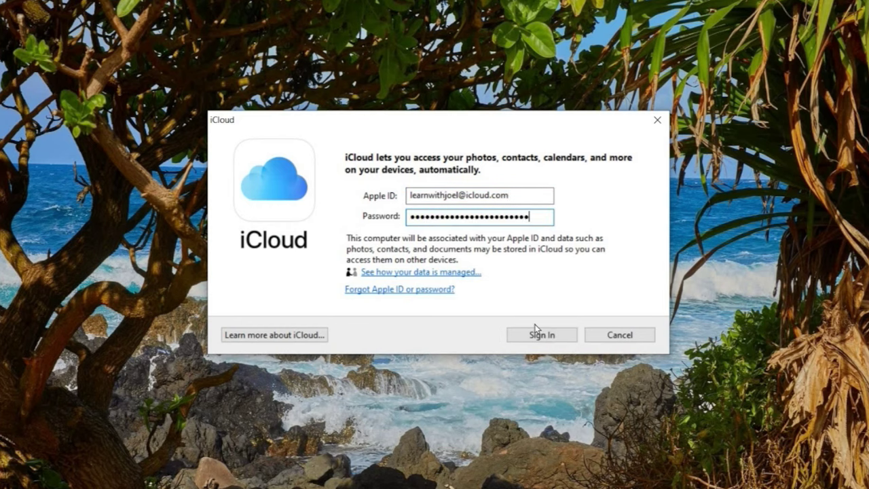
pyautogui.click(535, 335)
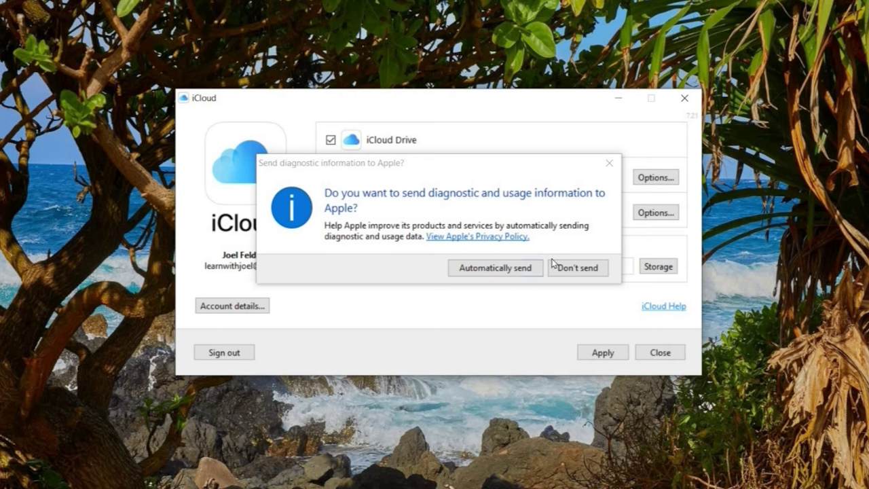
# Step: Allow automatic diagnostics, confirm Photos options and apply Photos syncing
pyautogui.click(515, 271)
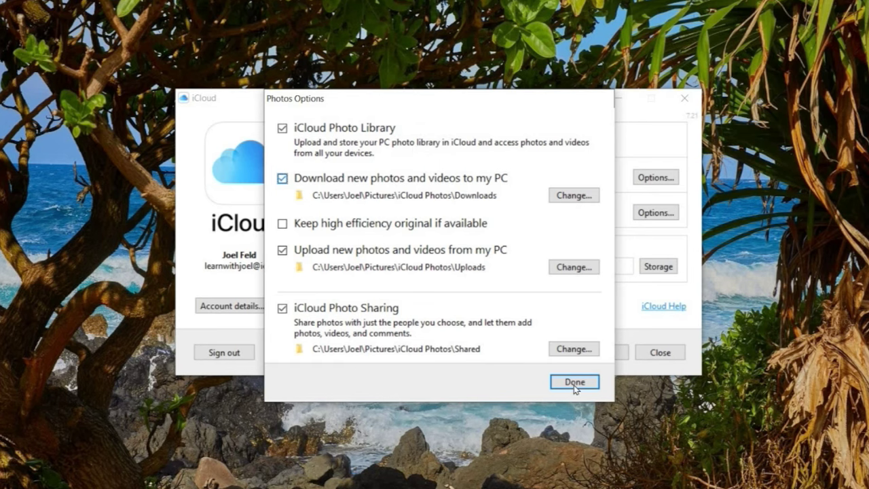
pyautogui.click(573, 382)
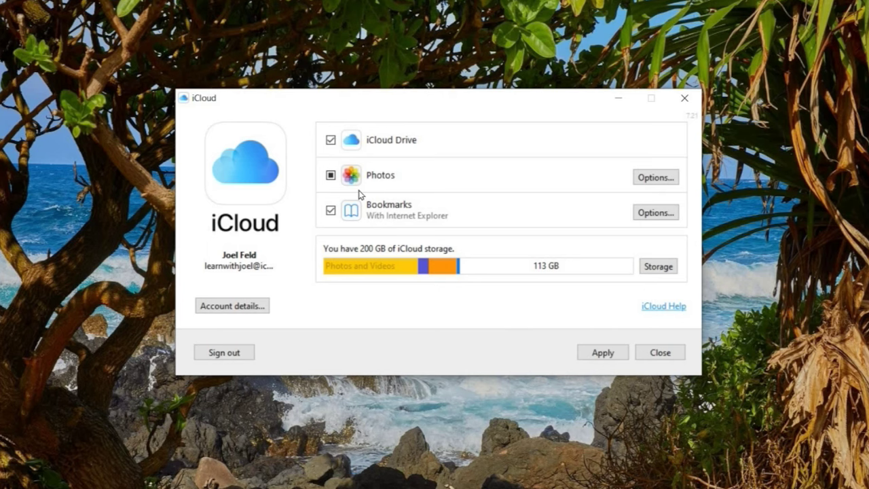
pyautogui.click(608, 357)
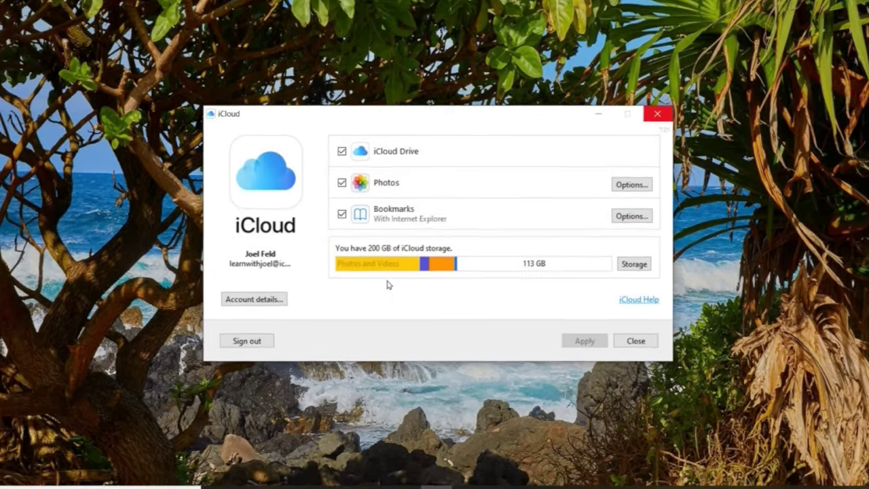
# Step: Close iCloud, then browse iCloud Photos' Uploads folder and iCloud Drive in File Explorer
pyautogui.click(684, 98)
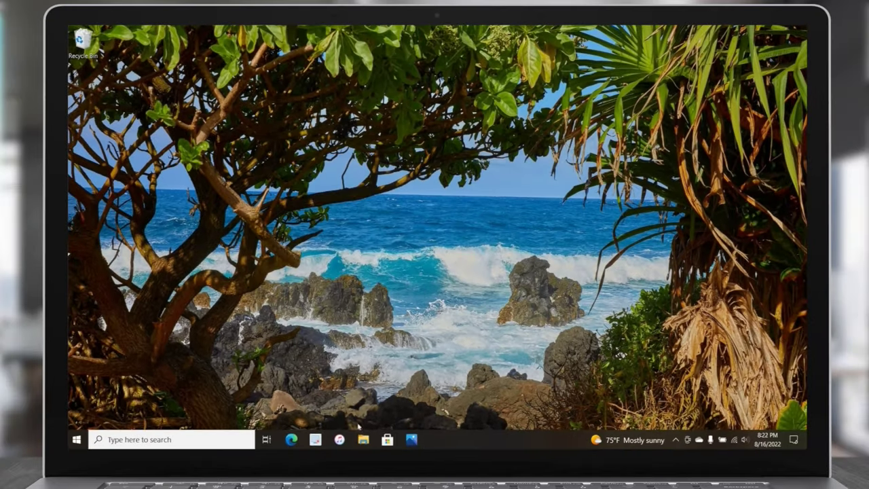
pyautogui.press('super')
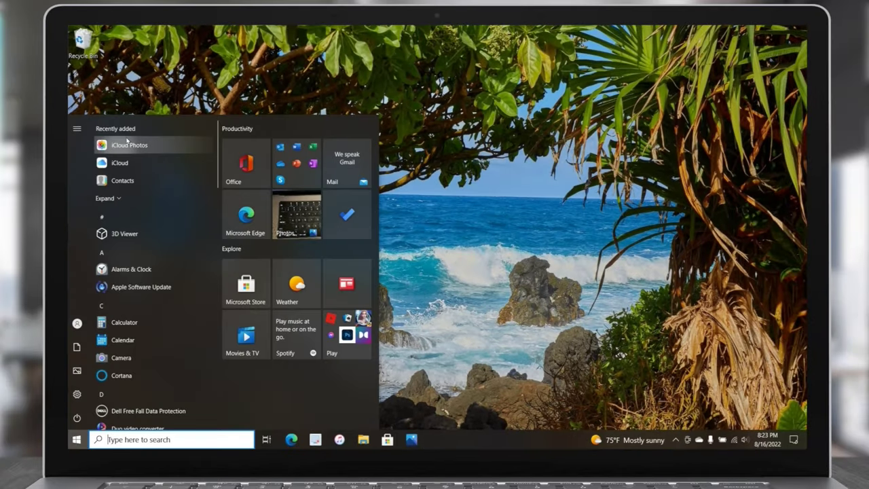
pyautogui.click(128, 144)
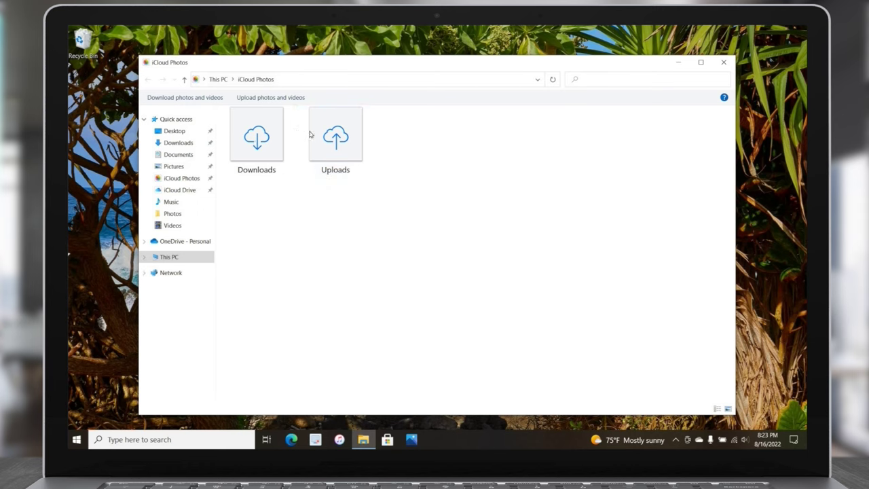
pyautogui.doubleClick(337, 137)
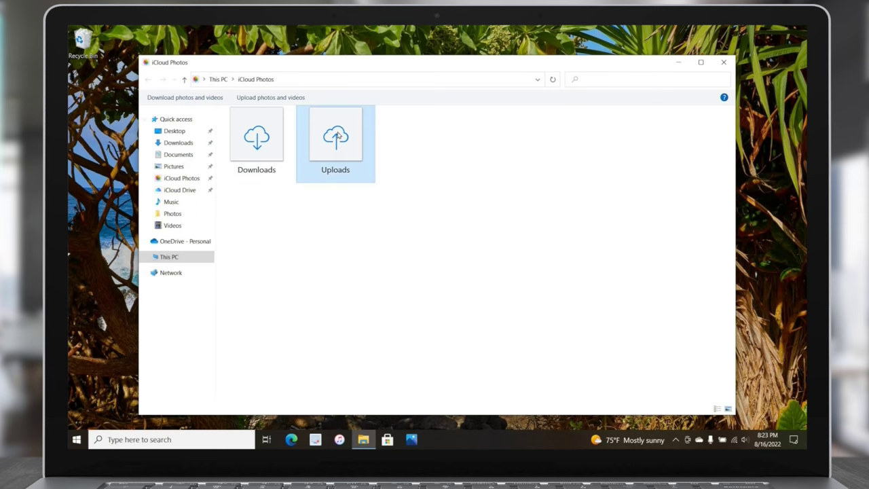
pyautogui.click(176, 174)
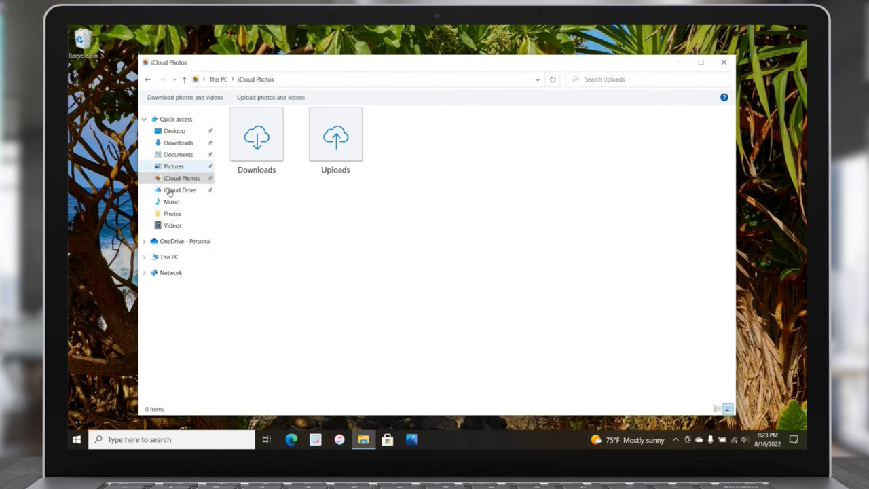
pyautogui.click(180, 189)
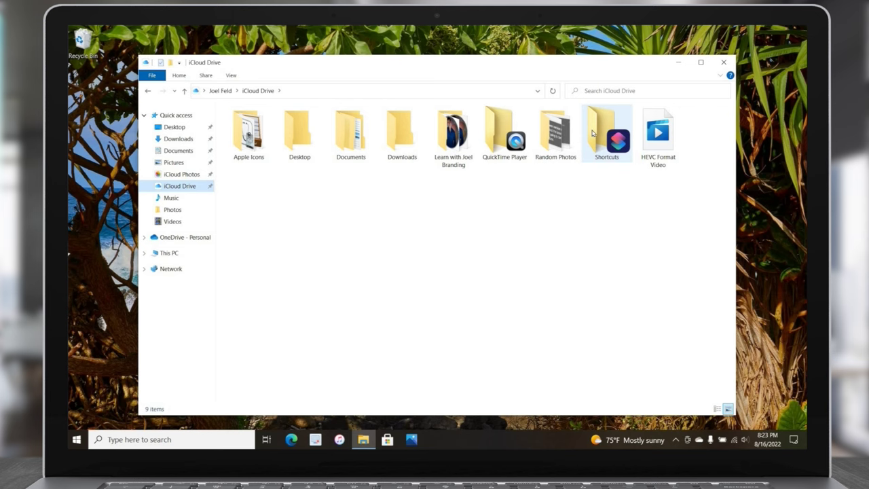
pyautogui.click(723, 62)
# Step: Go from Apple's download page to iCloud's Microsoft Store web listing in Edge and open it in the Store app
pyautogui.click(292, 440)
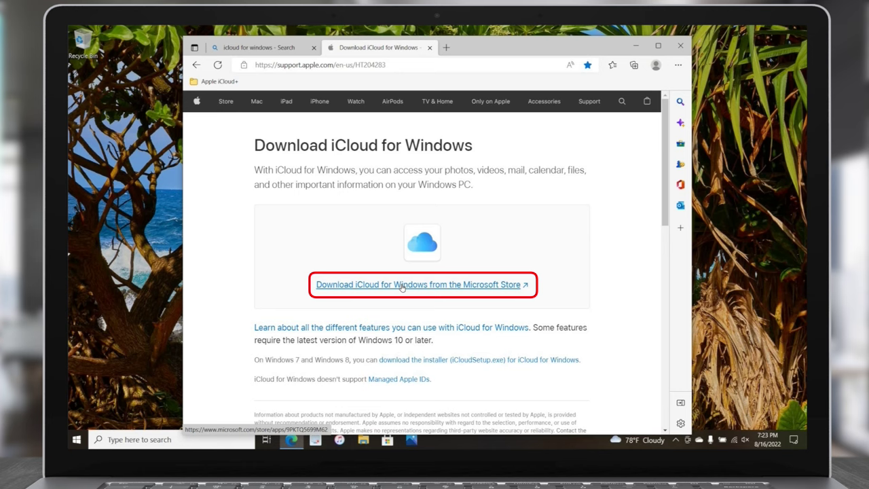
pyautogui.click(402, 288)
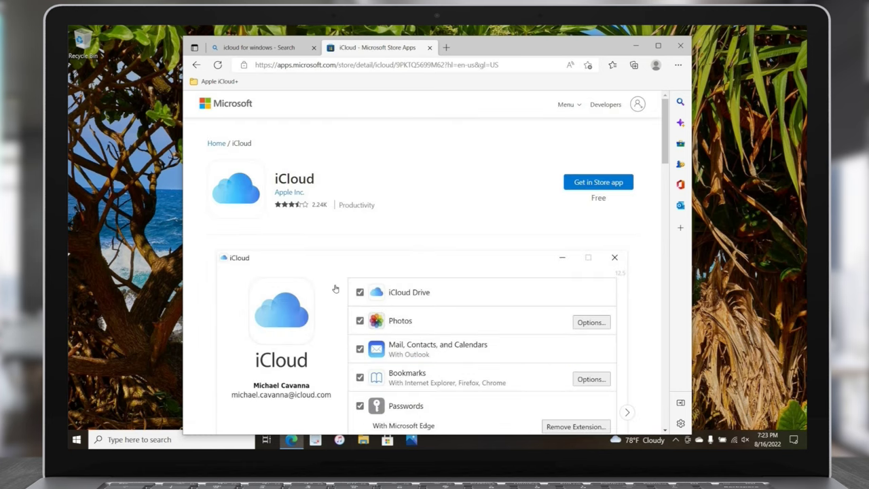
pyautogui.scroll(-3, 329, 279)
pyautogui.scroll(3, 329, 279)
pyautogui.scroll(-1, 378, 259)
pyautogui.scroll(-3, 367, 203)
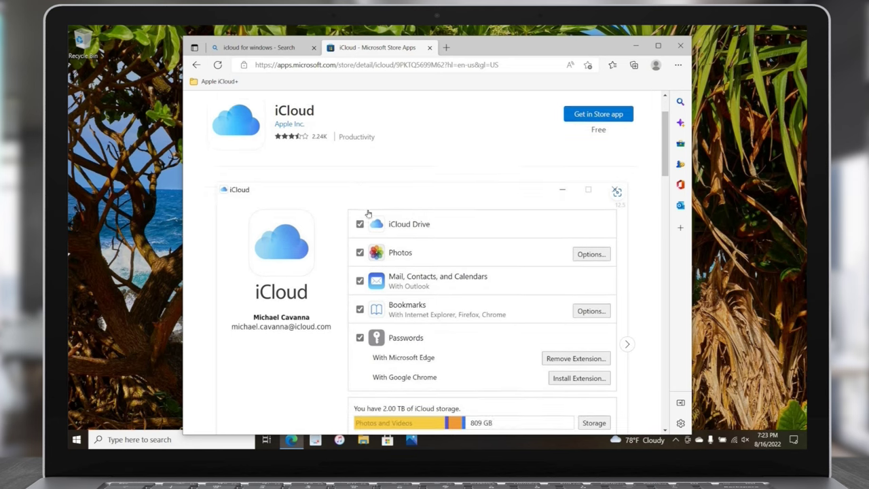
pyautogui.scroll(3, 370, 246)
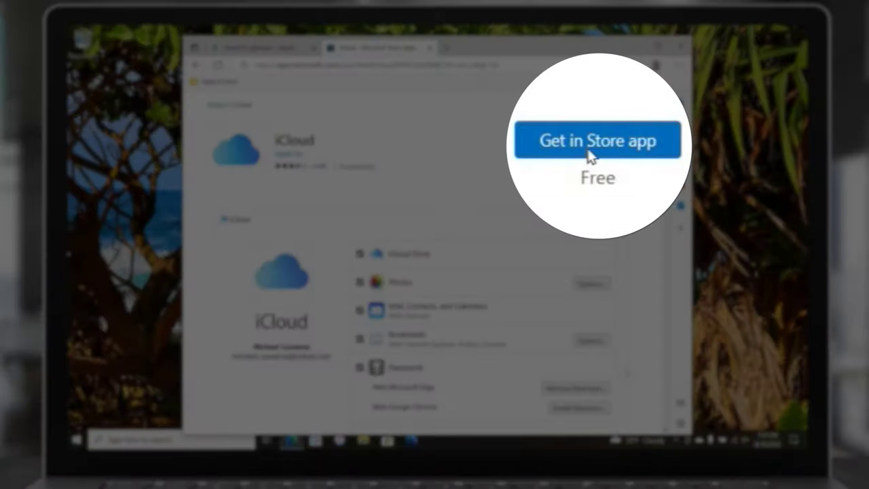
pyautogui.click(595, 151)
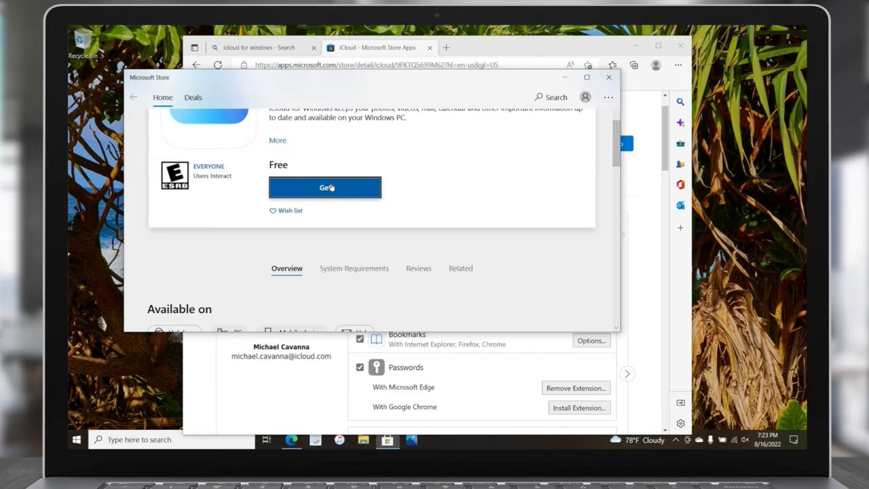
# Step: Start the free iCloud download in Microsoft Store and check the signed-in Store account
pyautogui.click(330, 187)
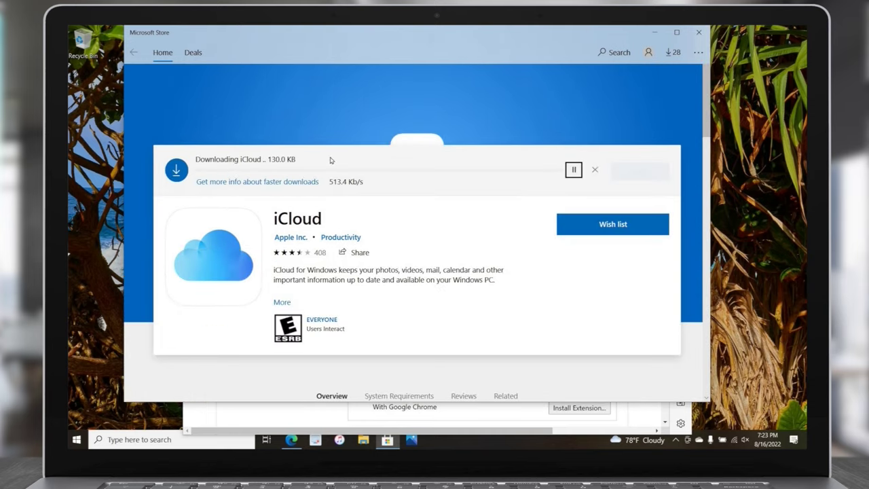
pyautogui.click(648, 52)
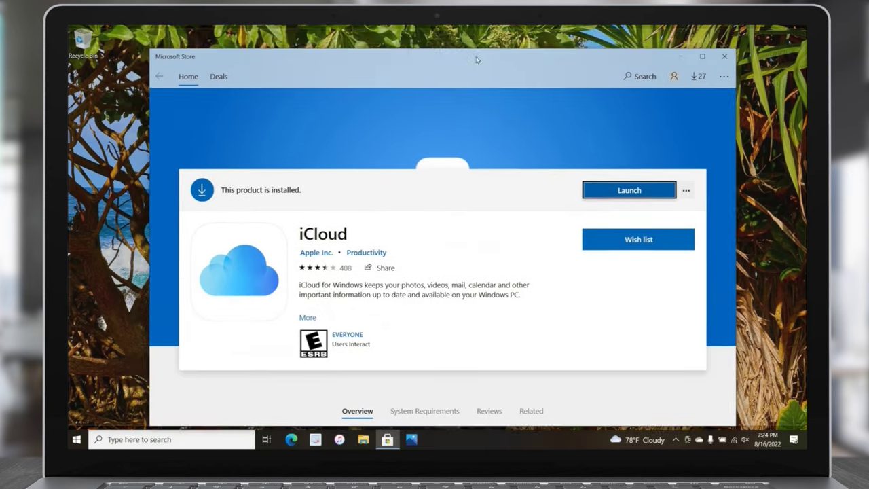
# Step: Launch the newly installed iCloud app from the I section of the Start menu
pyautogui.press('super')
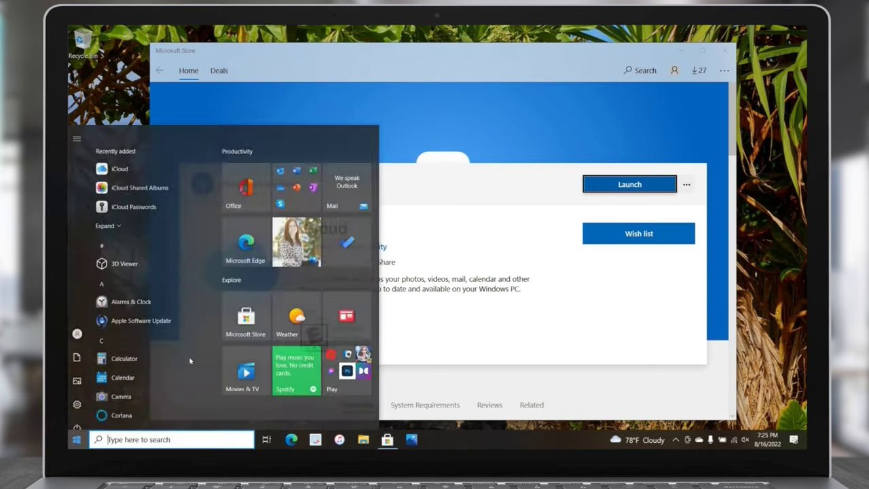
pyautogui.scroll(-5, 190, 360)
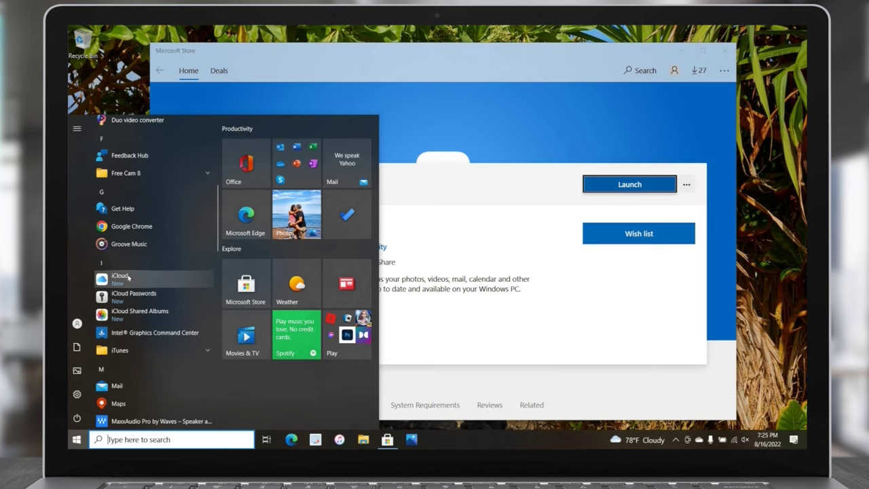
pyautogui.click(129, 277)
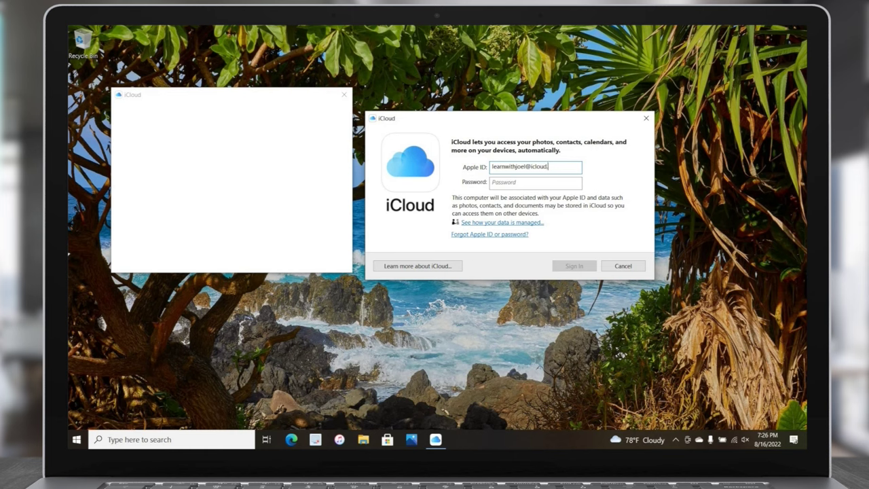
# Step: Enter the Apple ID password in the iCloud app and sign in
pyautogui.click(514, 183)
pyautogui.hotkey('ctrl', 'v')
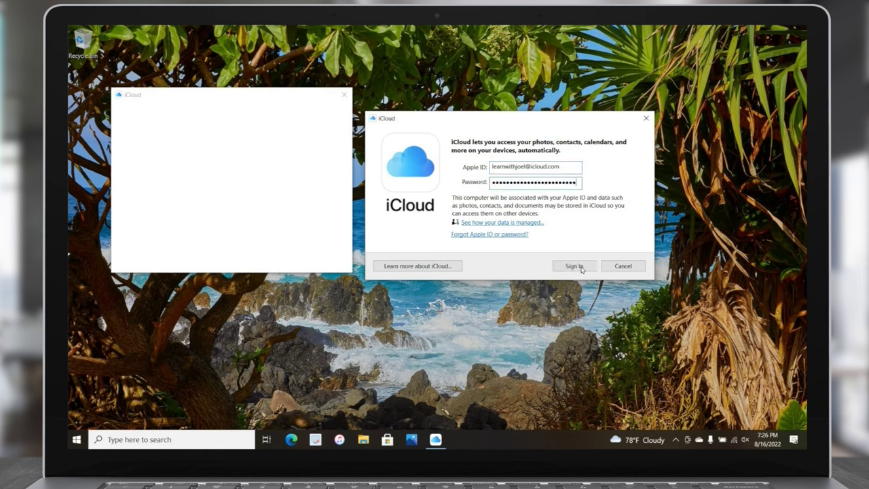
pyautogui.click(581, 267)
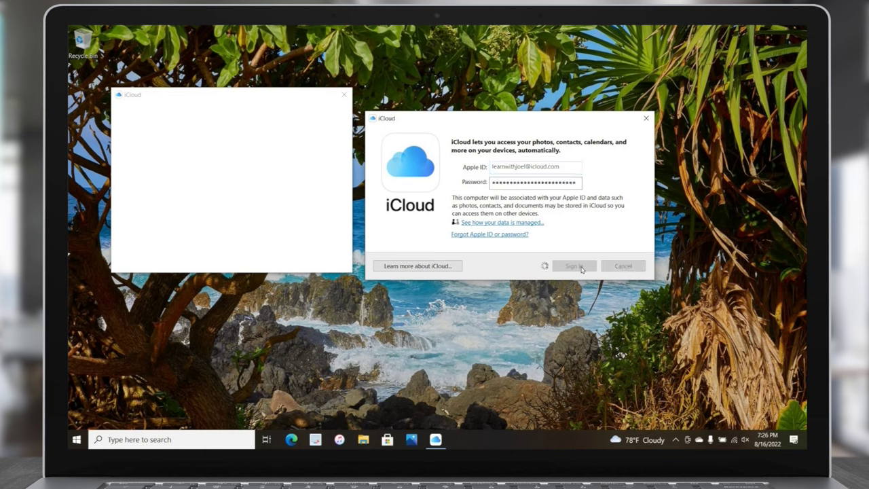
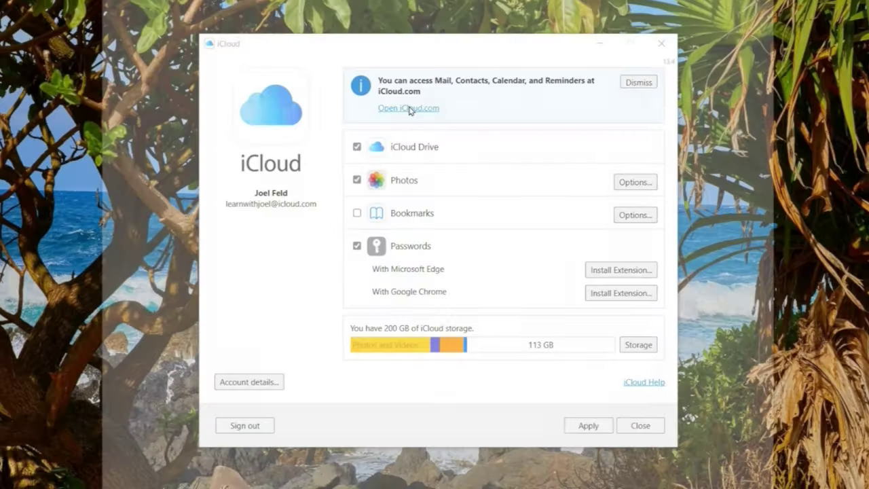
# Step: Sign in on iCloud.com with the Apple ID and the account password
pyautogui.click(408, 109)
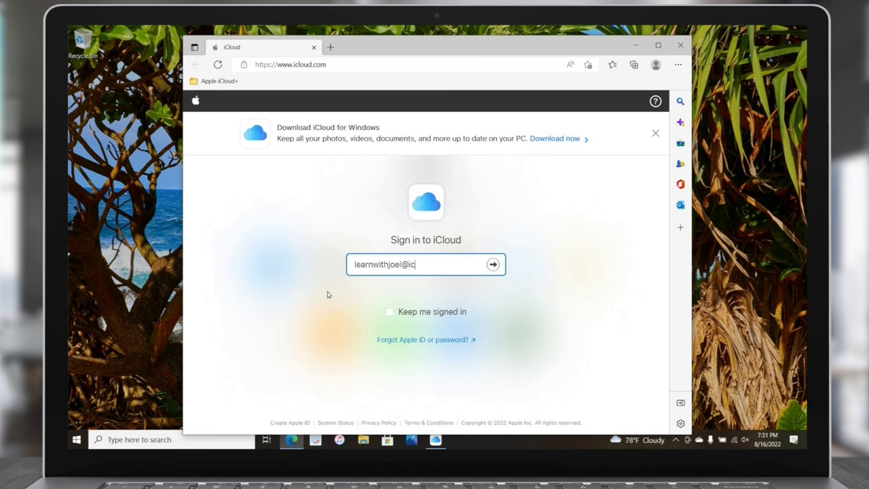
pyautogui.press('Return')
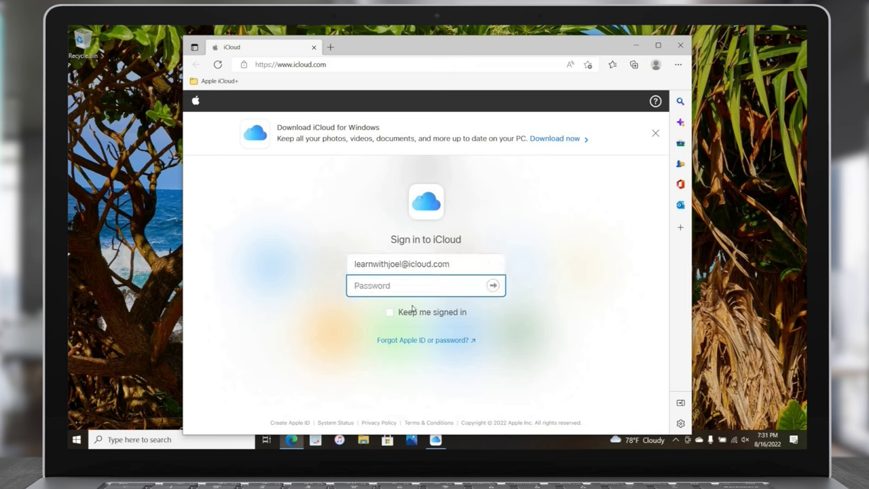
pyautogui.click(493, 286)
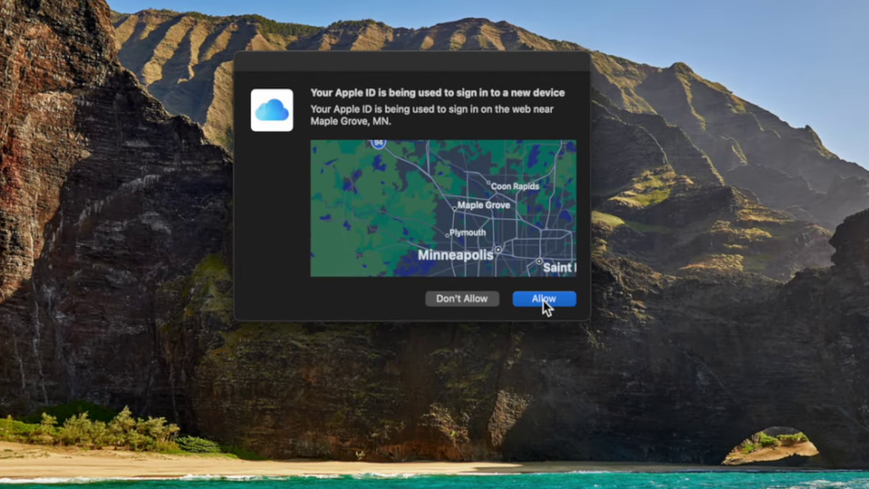
# Step: Allow the new-device sign-in and enter the six-digit verification code on the Two-Factor page
pyautogui.click(543, 302)
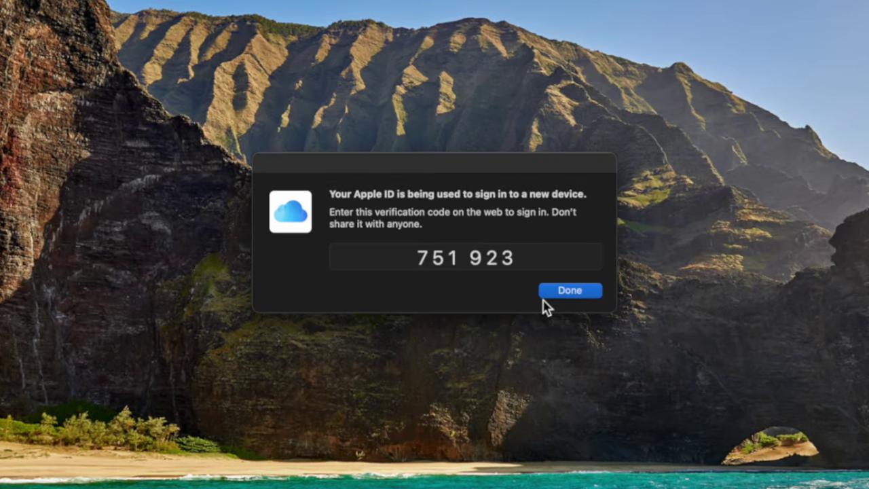
pyautogui.moveTo(473, 172); pyautogui.dragTo(441, 172)
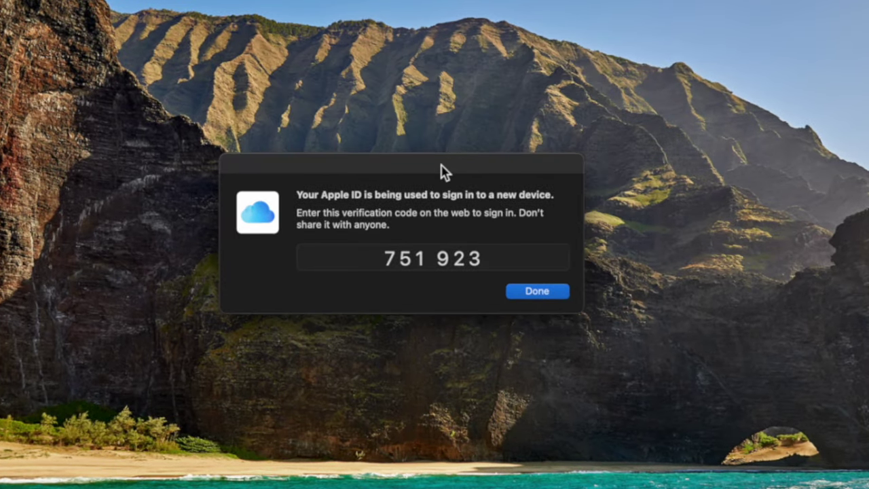
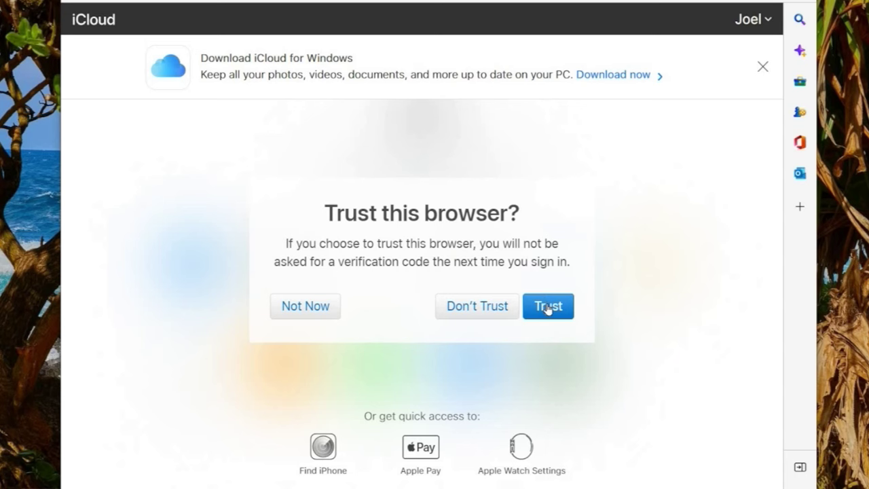
# Step: Trust this device, then dismiss the iCloud.com access notice in iCloud for Windows
pyautogui.click(547, 309)
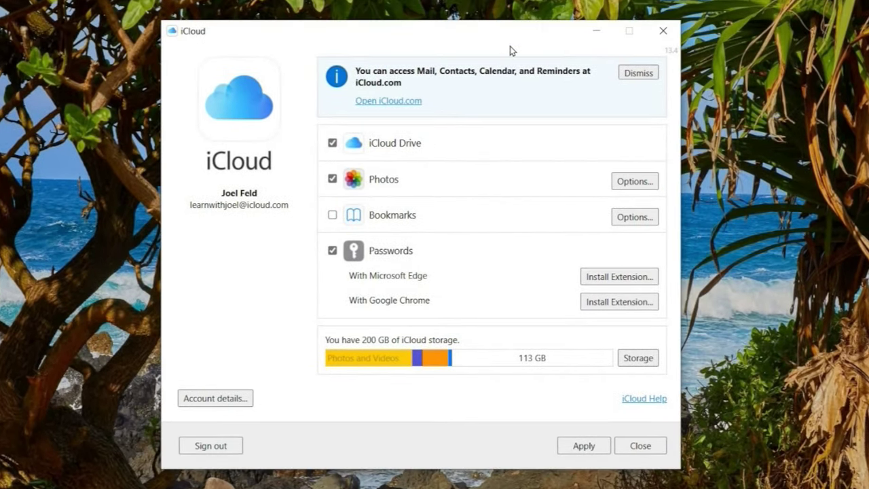
pyautogui.click(643, 73)
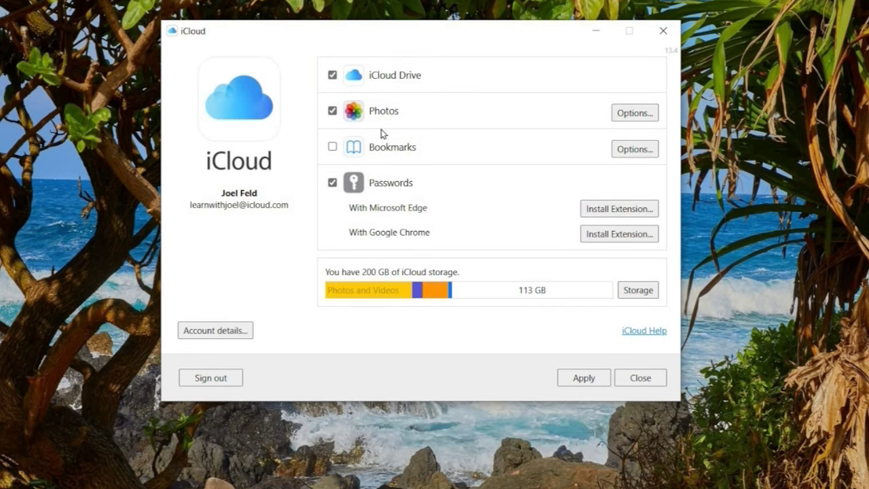